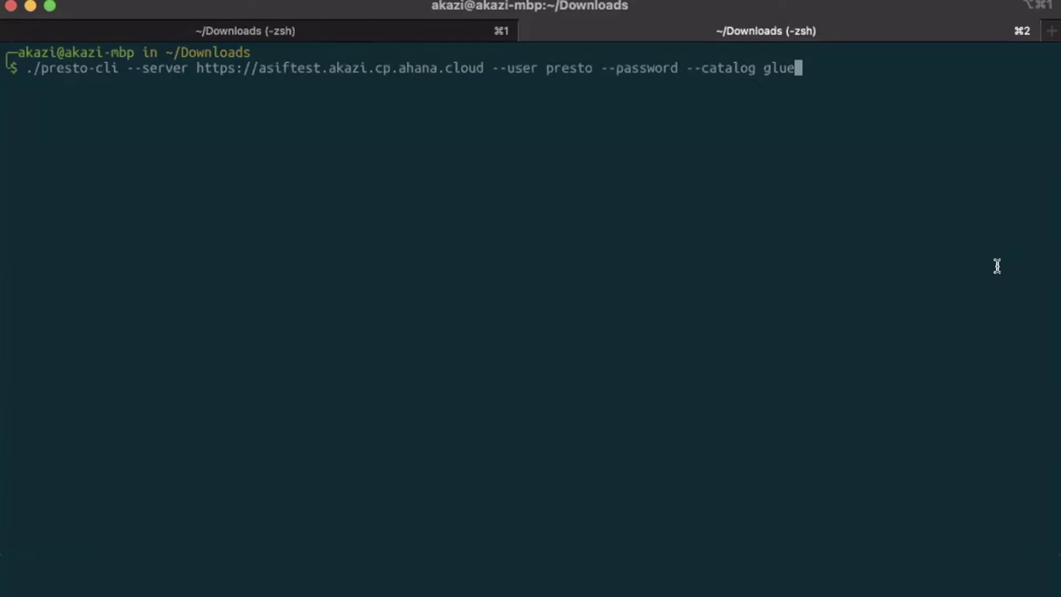
# Log into Presto, then list the five catalogs, glue's schemas and information_schema's eight tables
pyautogui.press('Return')
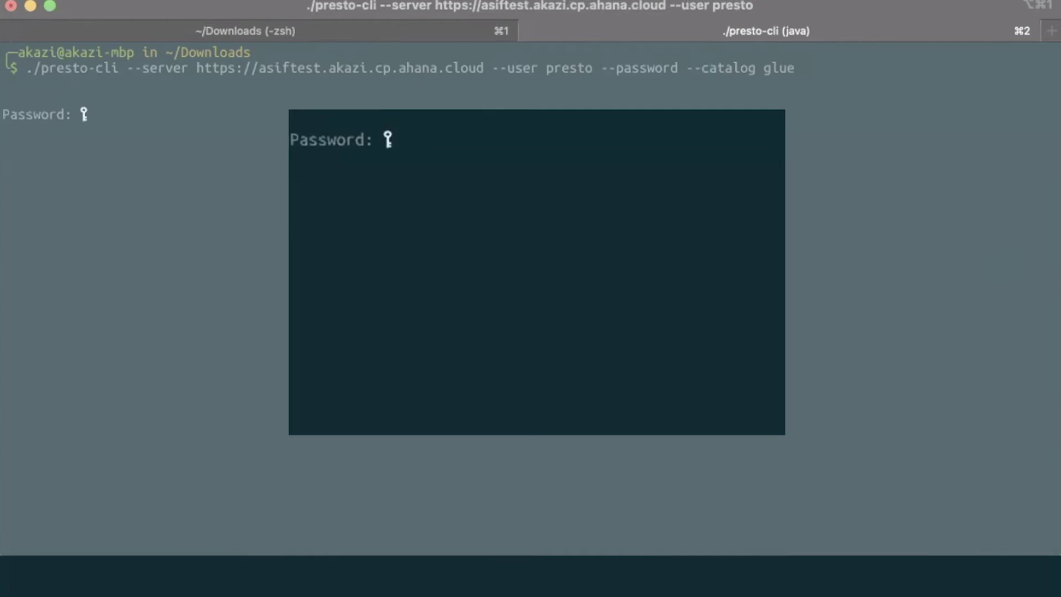
pyautogui.press('Return')
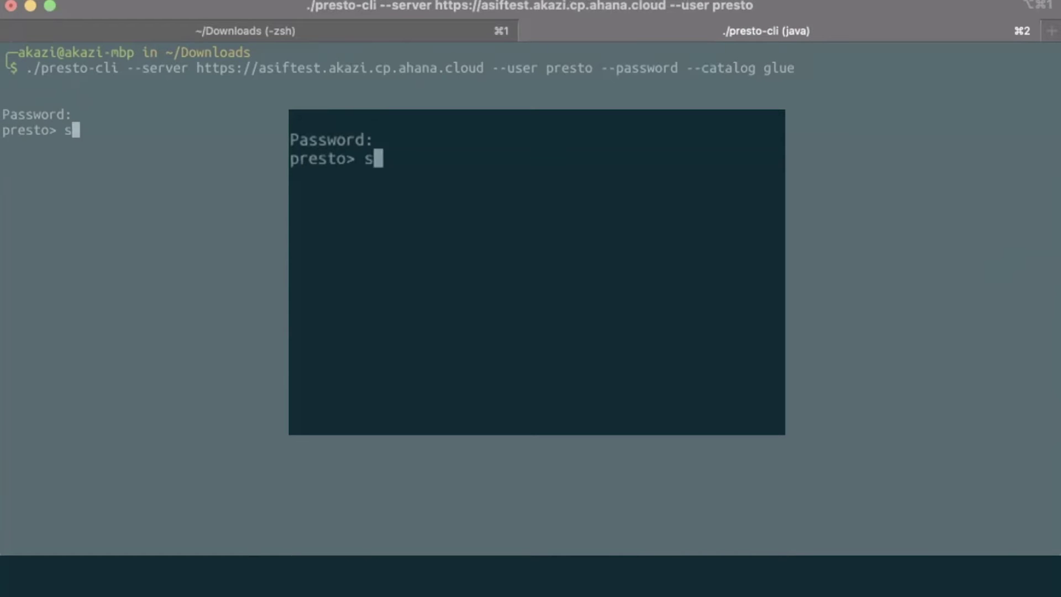
pyautogui.write('show catalogs;')
pyautogui.press('Return')
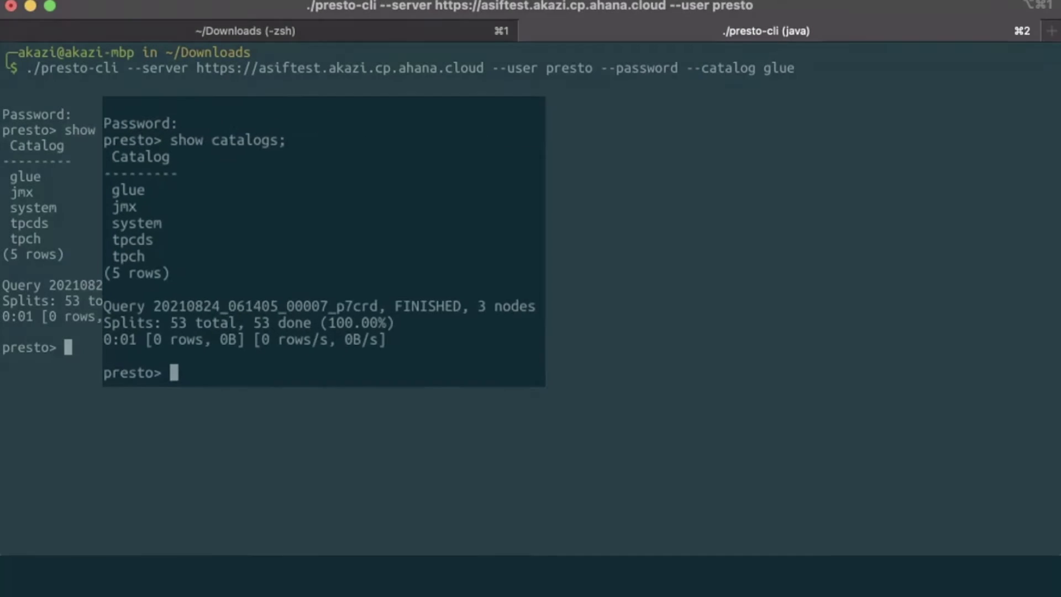
pyautogui.write('show')
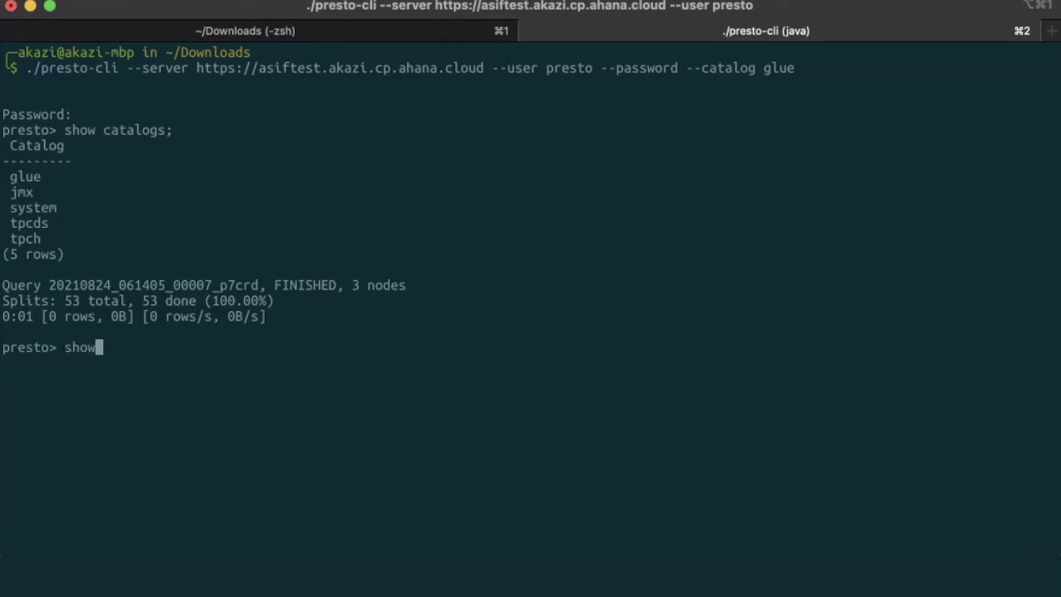
pyautogui.write(' schemas from glue;')
pyautogui.press('Return')
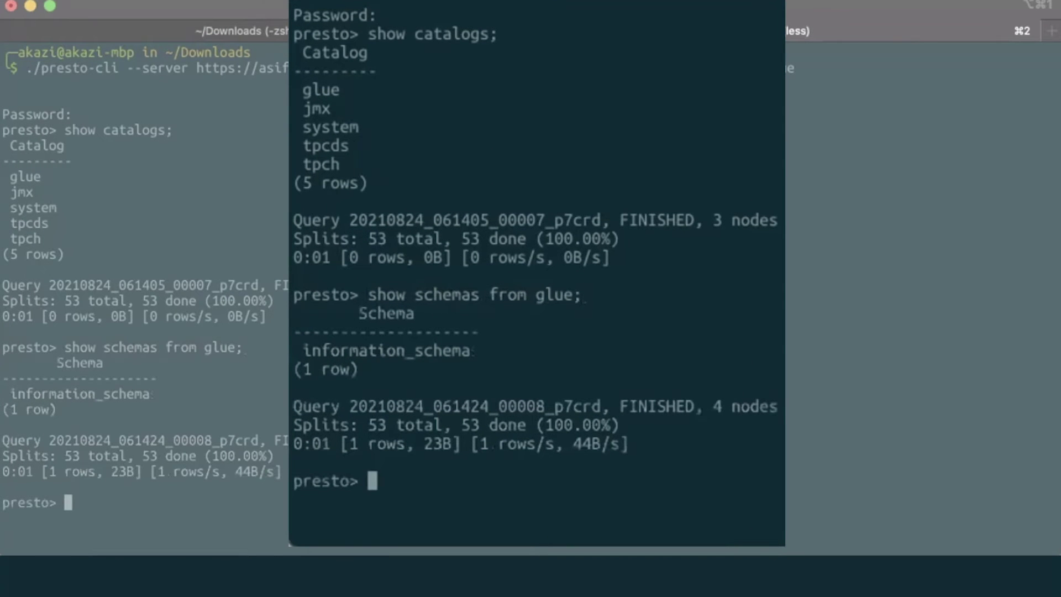
pyautogui.write('sh')
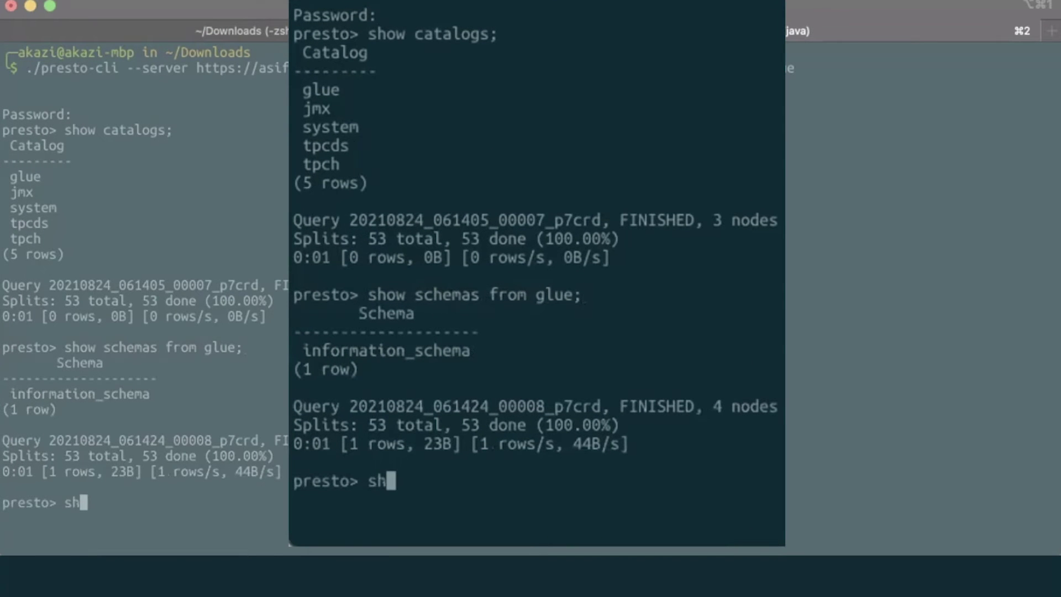
pyautogui.write('ow tables from glue.inform')
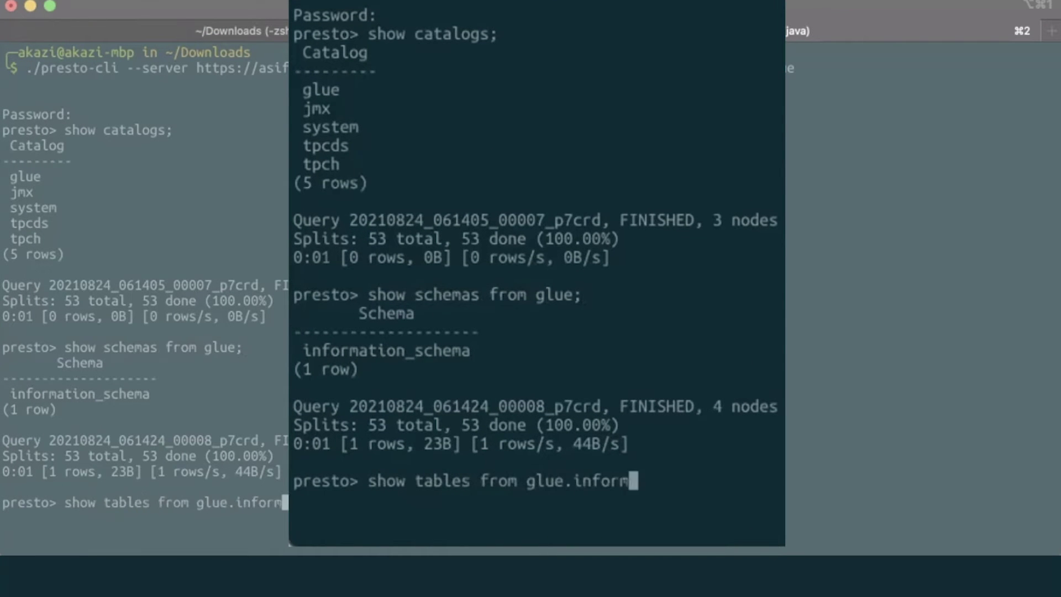
pyautogui.write('ation_schema;')
pyautogui.press('Return')
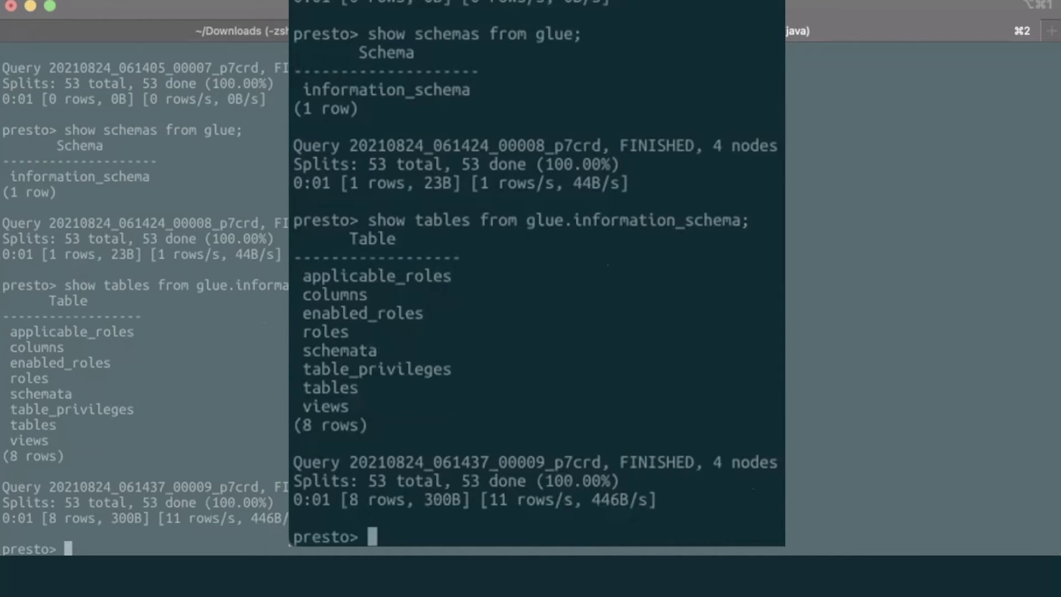
pyautogui.write('cre')
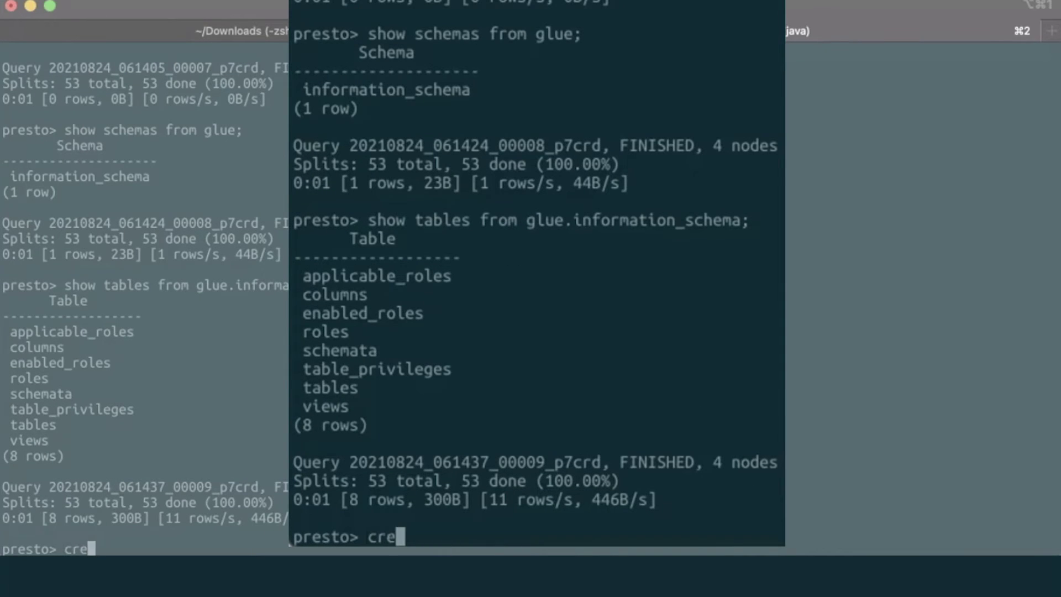
pyautogui.write('ate schema asiftest;')
# Create schema asiftest and confirm glue lists it beside information_schema
pyautogui.press('Return')
pyautogui.write('show sche')
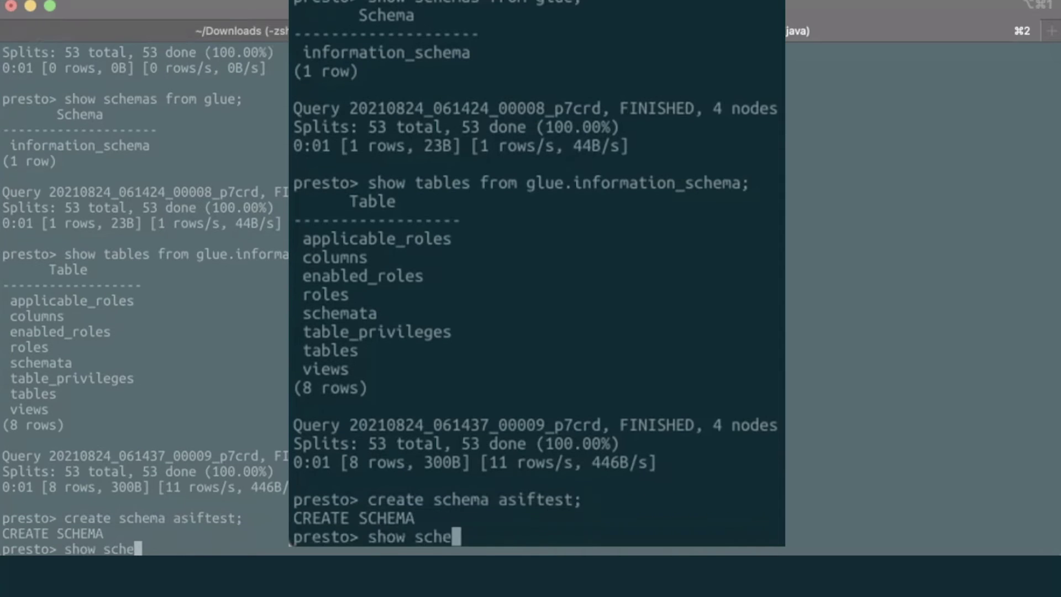
pyautogui.write('mas from glue;')
pyautogui.press('Return')
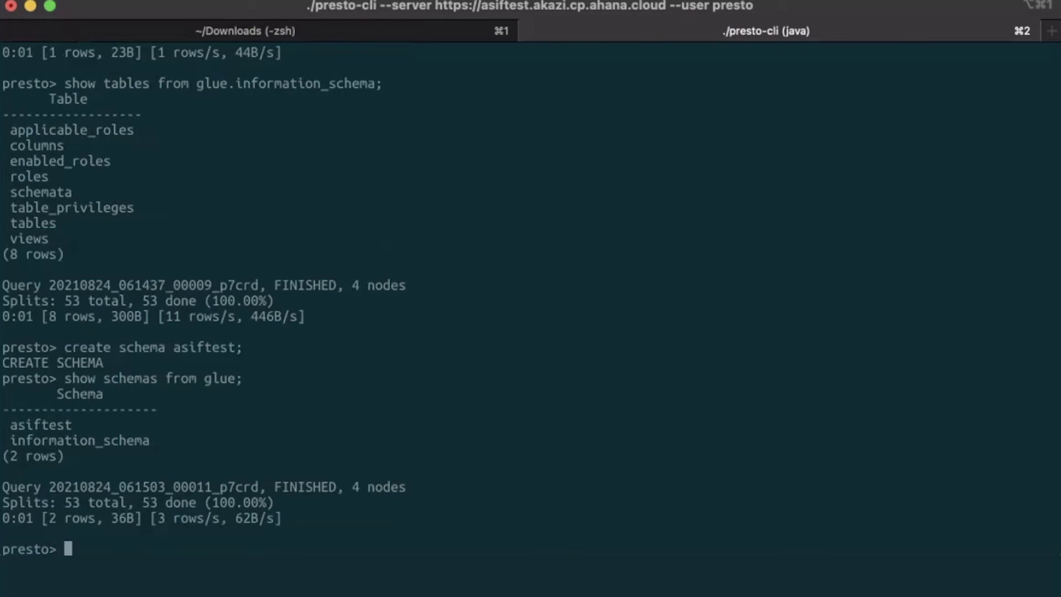
# Recall and rerun the 10-row tpch.sf100.customer query from history, then return to the prompt
pyautogui.hotkey('ctrl', 'r')
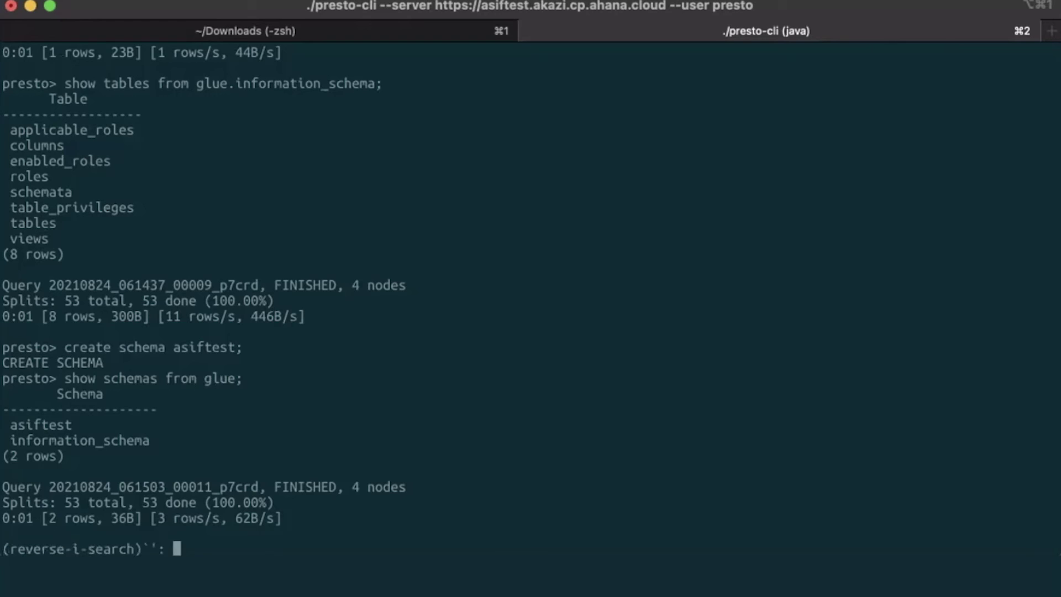
pyautogui.write('sf10')
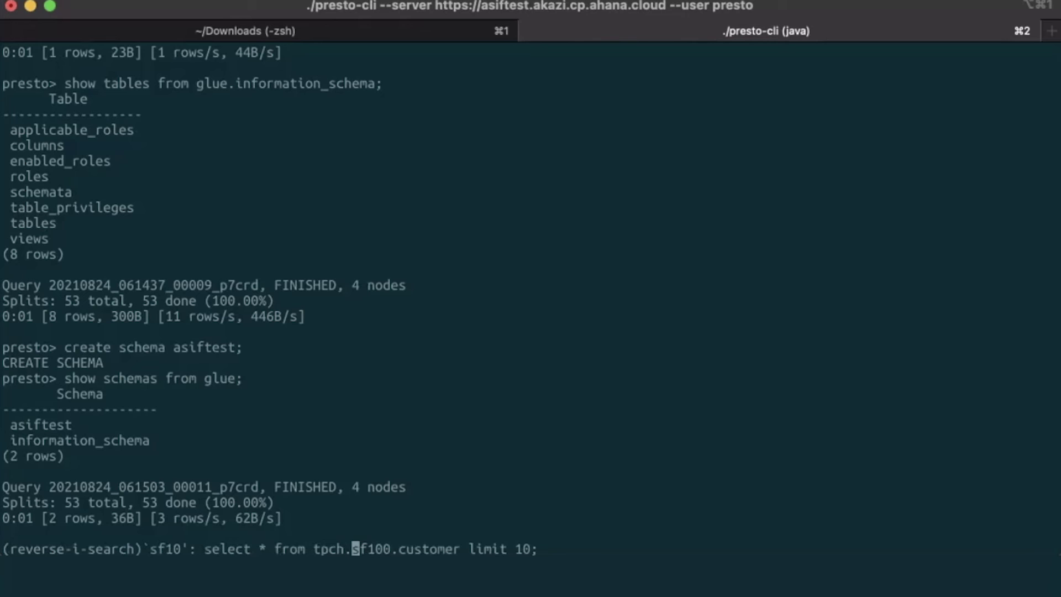
pyautogui.press('Return')
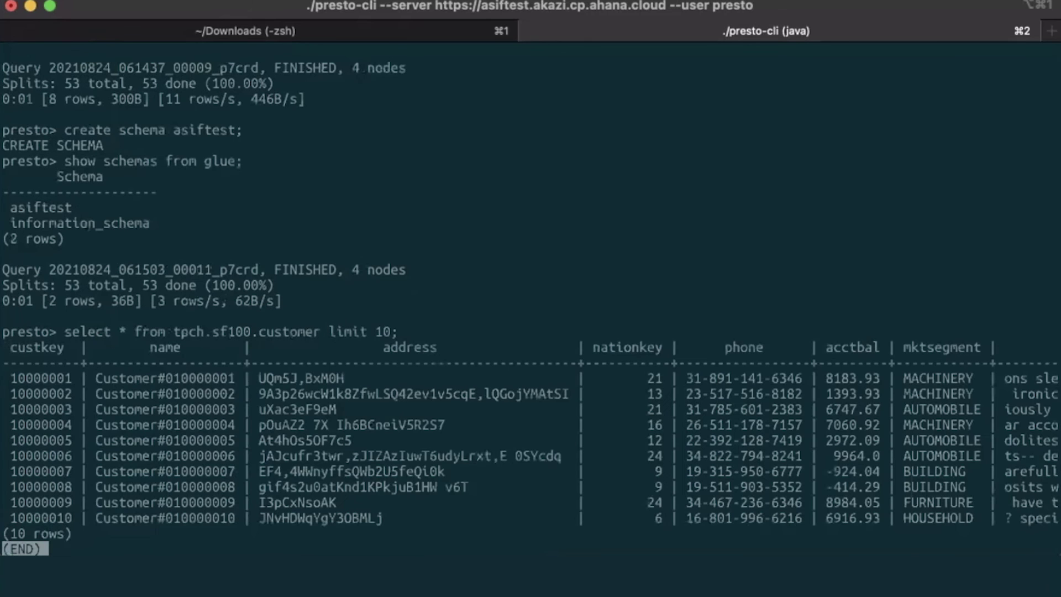
pyautogui.press('q')
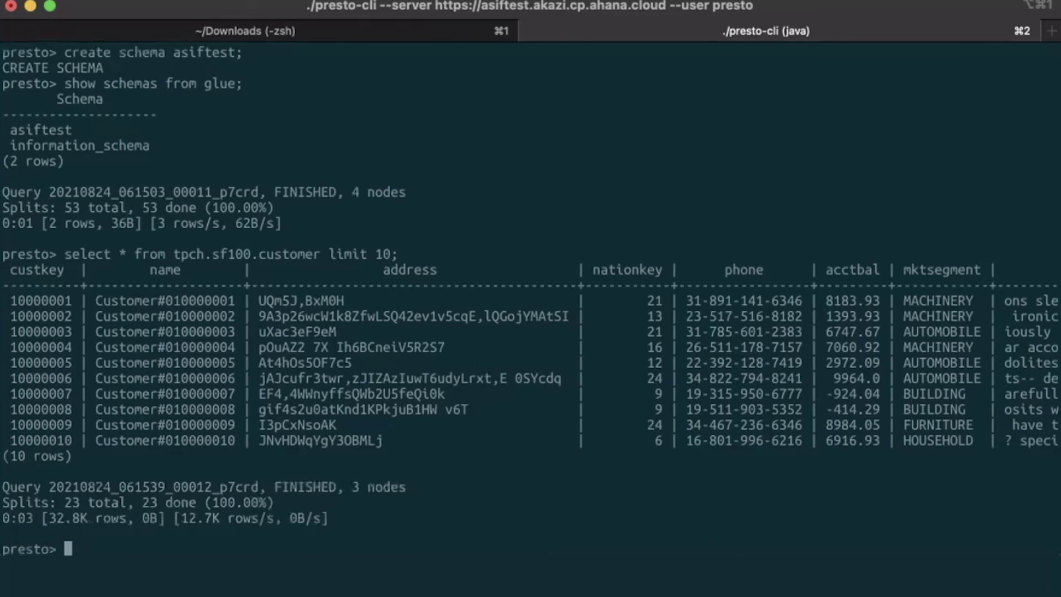